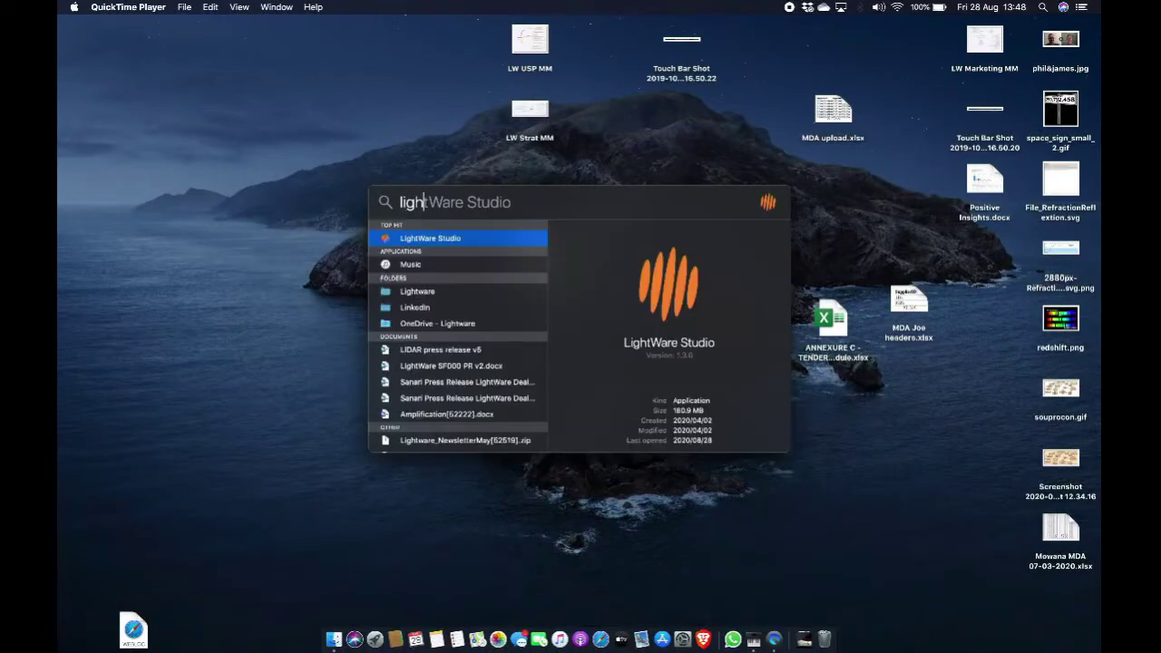
key("Return")
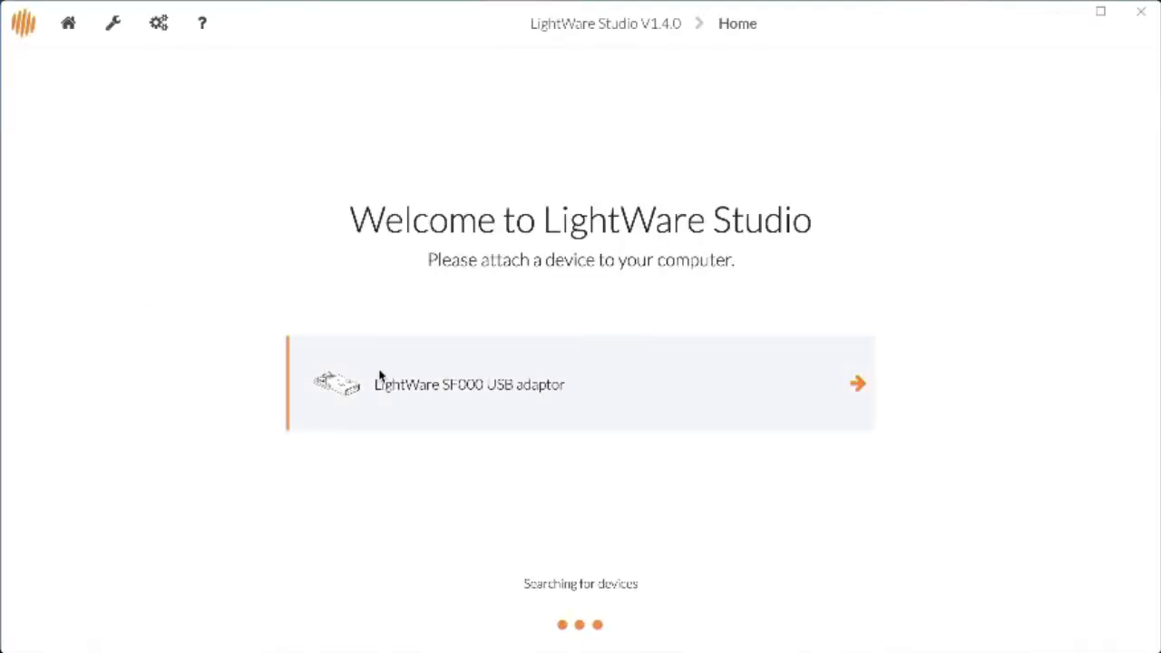
- Connect to the SF000 USB adaptor to bring up the SF000/B Info page with firmware 1.1.0
left_click(457, 396)
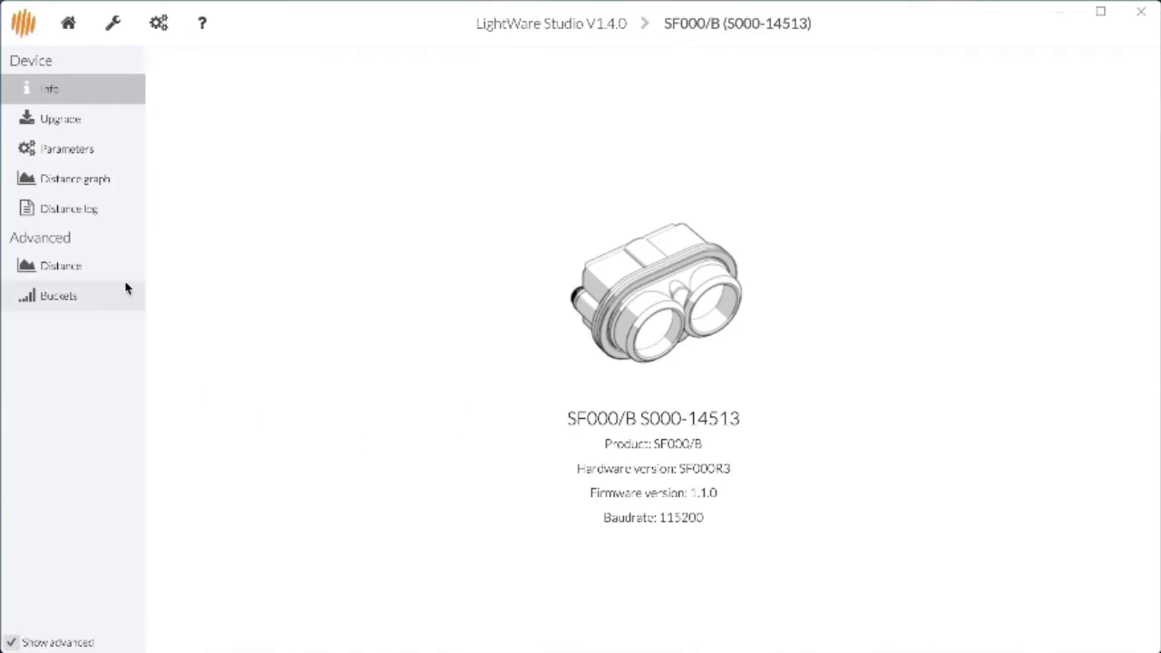
- On the Parameters page, set Update rate to 388 and confirm the parameter change
left_click(79, 159)
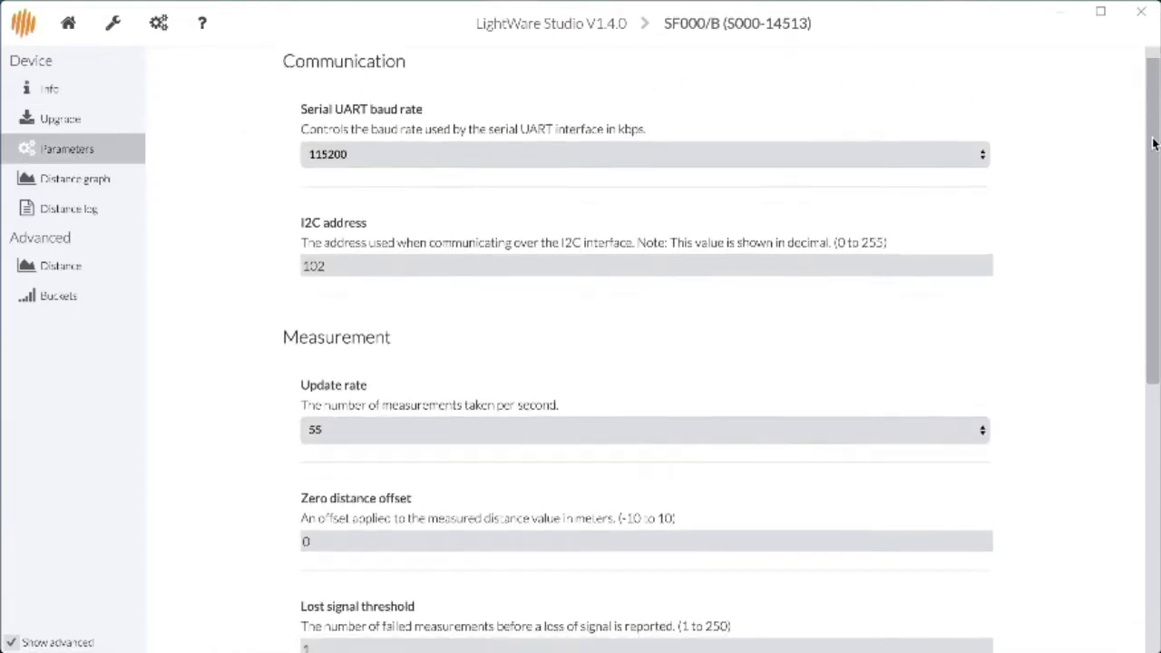
left_click_drag(1152, 132, 1140, 111)
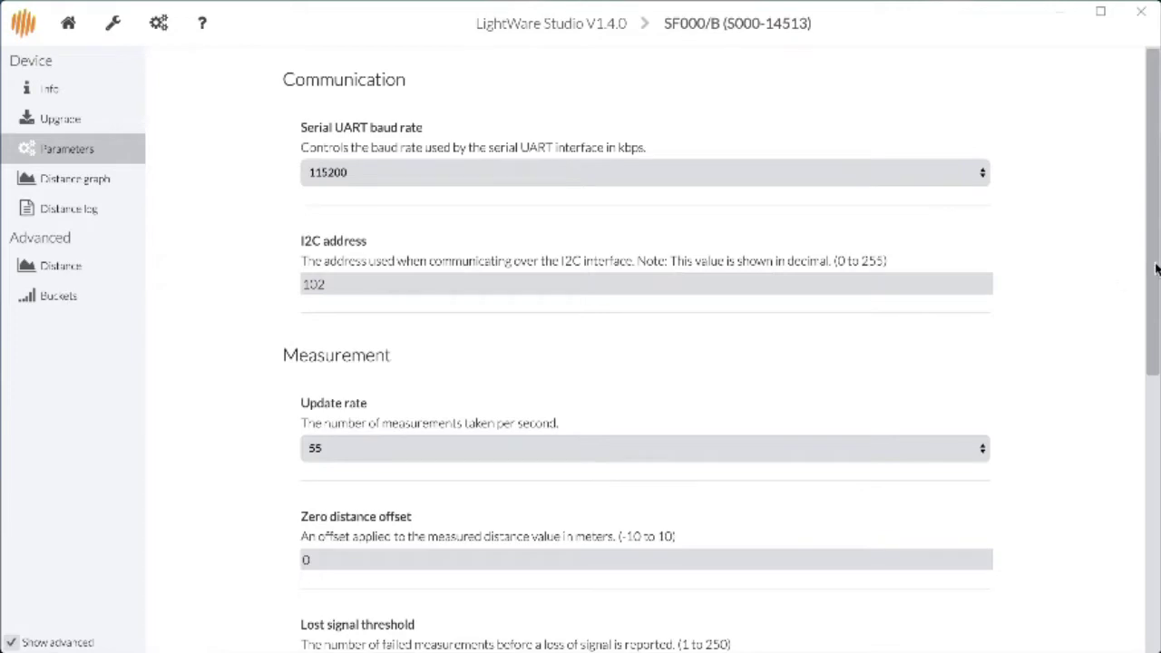
left_click_drag(1156, 268, 1146, 373)
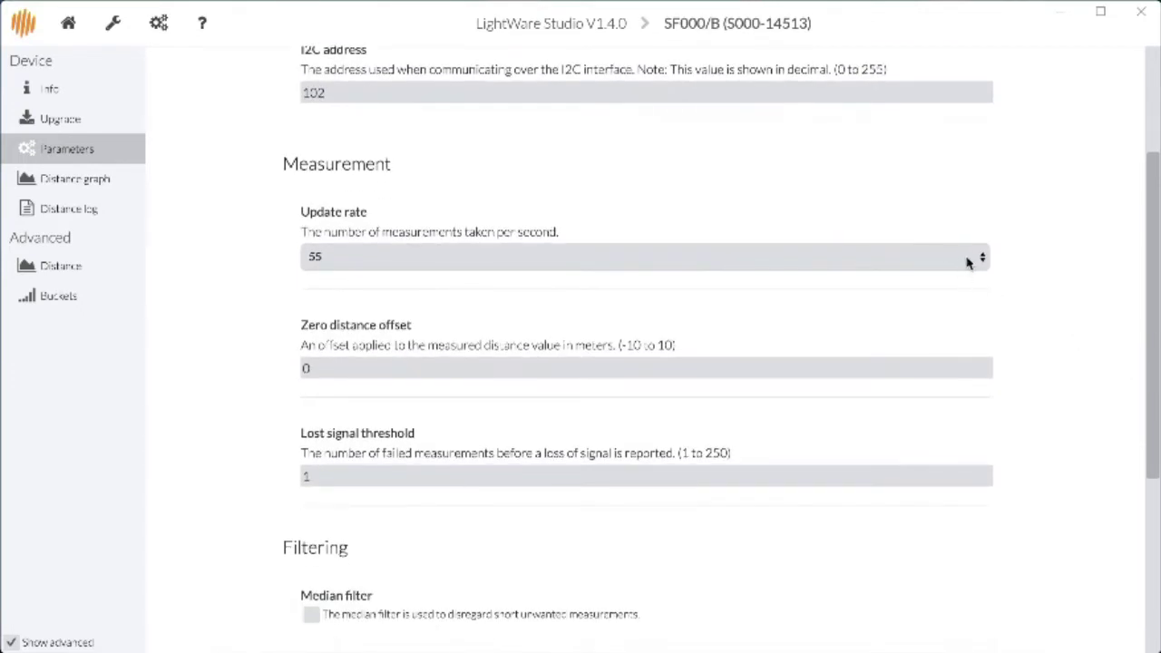
left_click(980, 260)
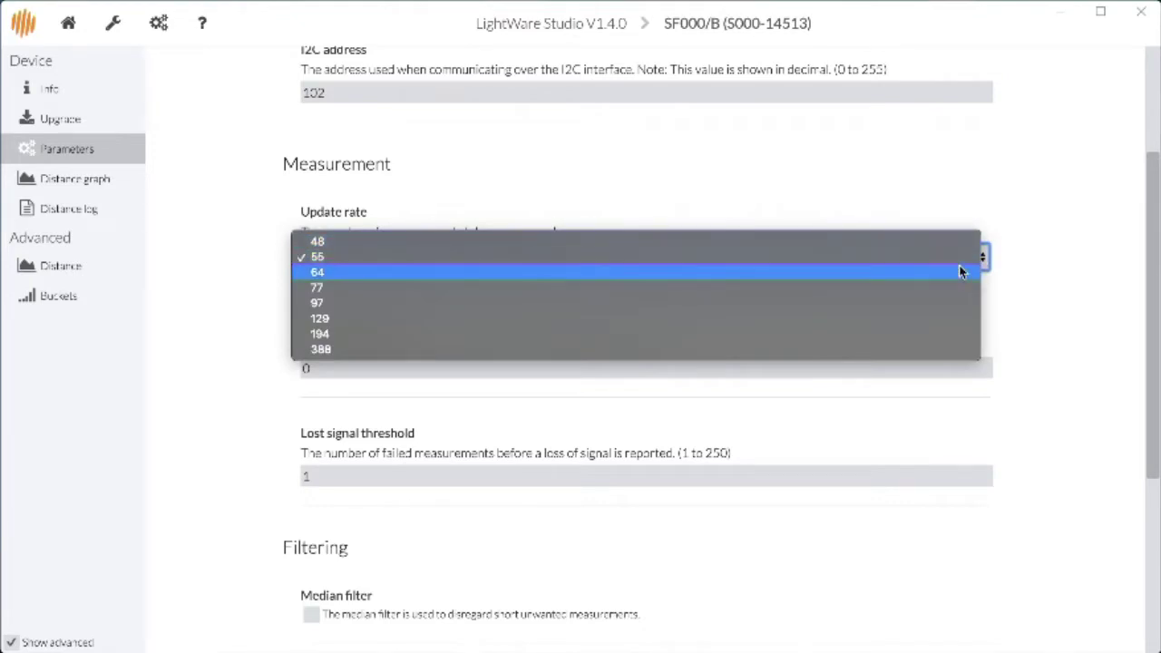
left_click(973, 354)
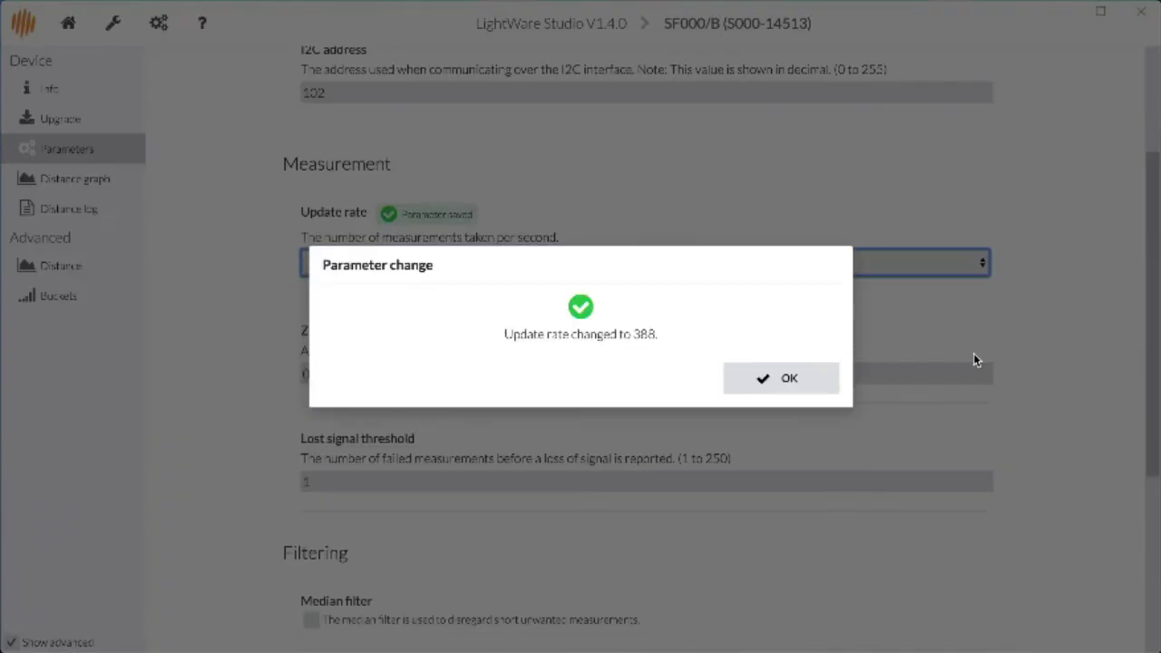
left_click(824, 381)
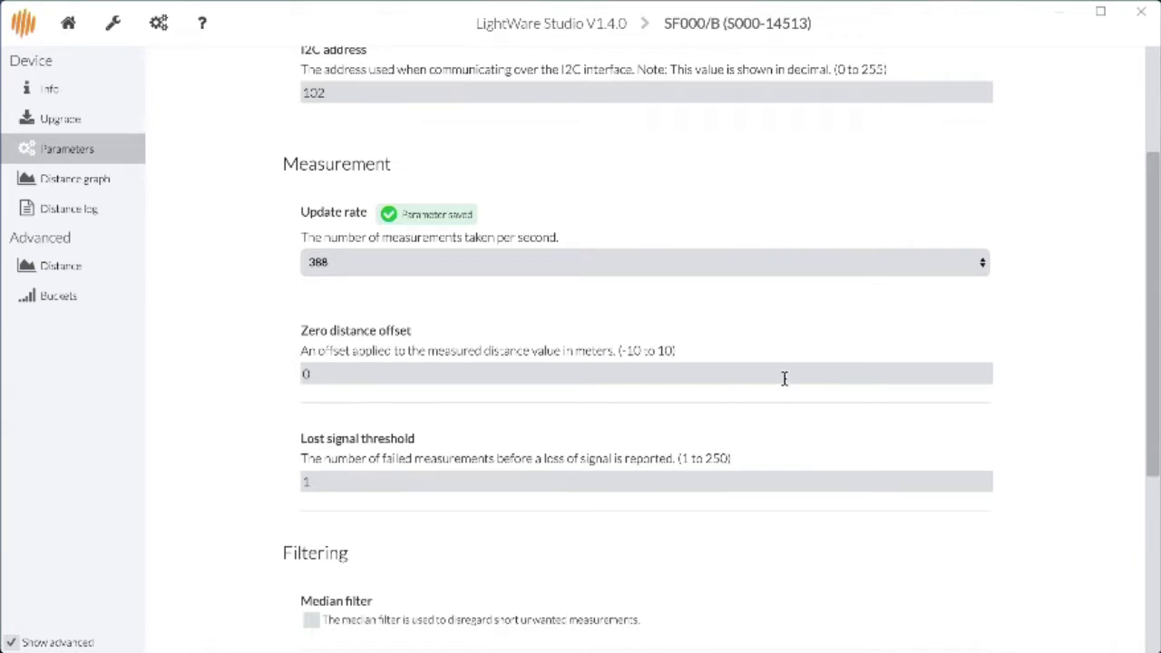
left_click(785, 378)
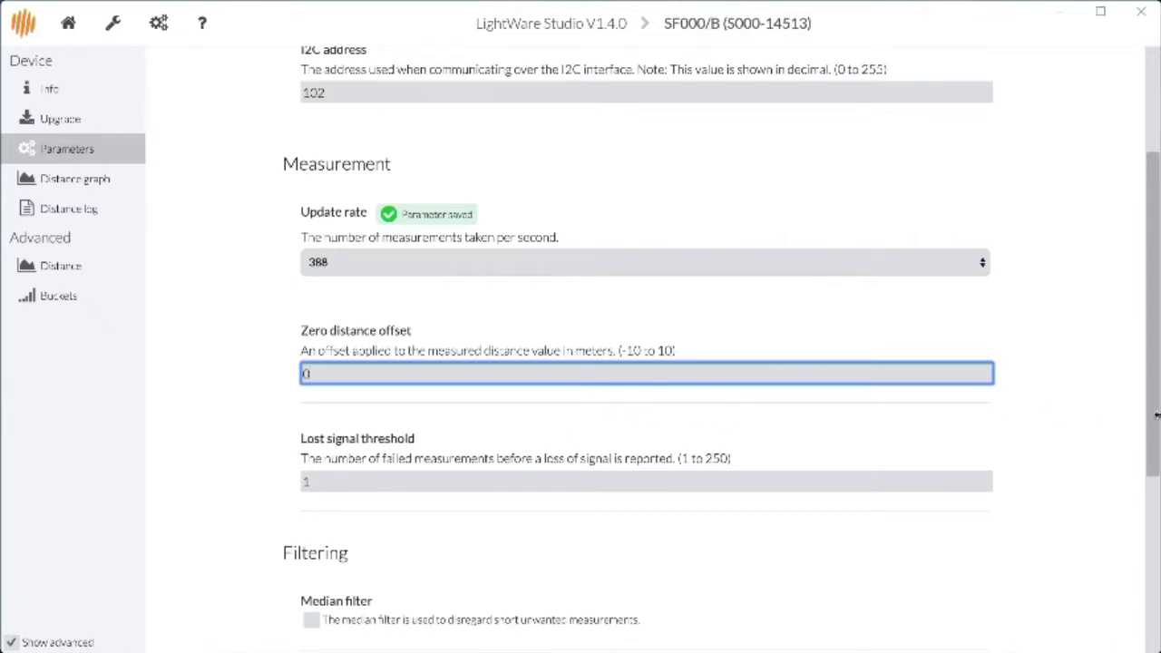
scroll(1150, 420, "down", 3)
left_click(414, 346)
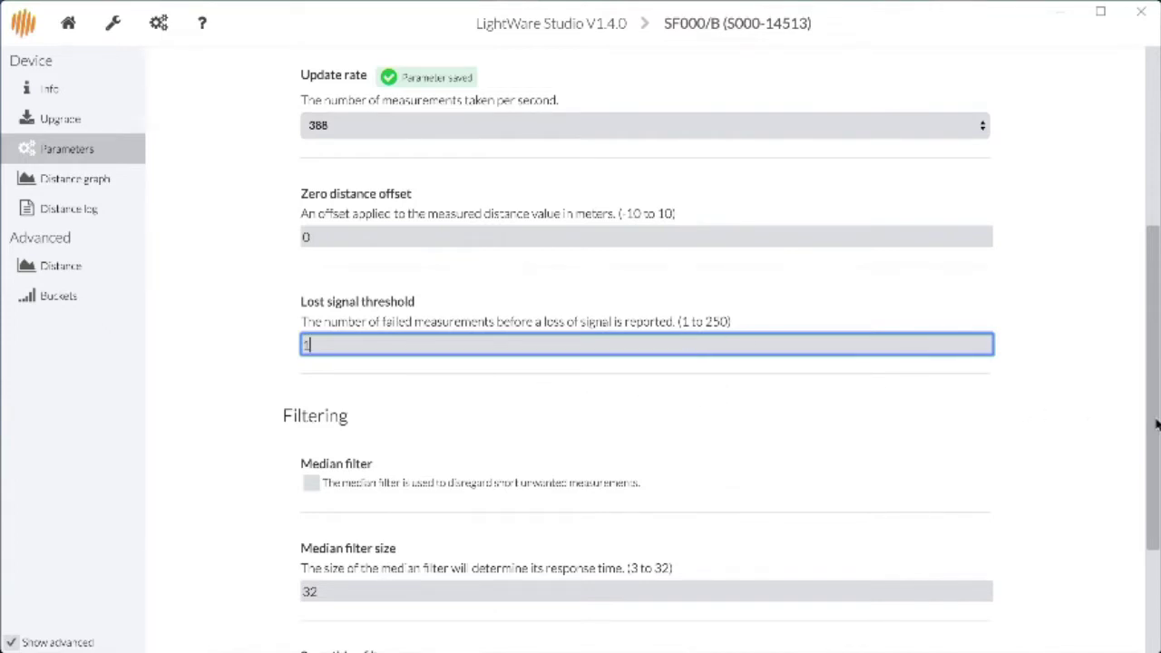
left_click_drag(1156, 424, 1157, 470)
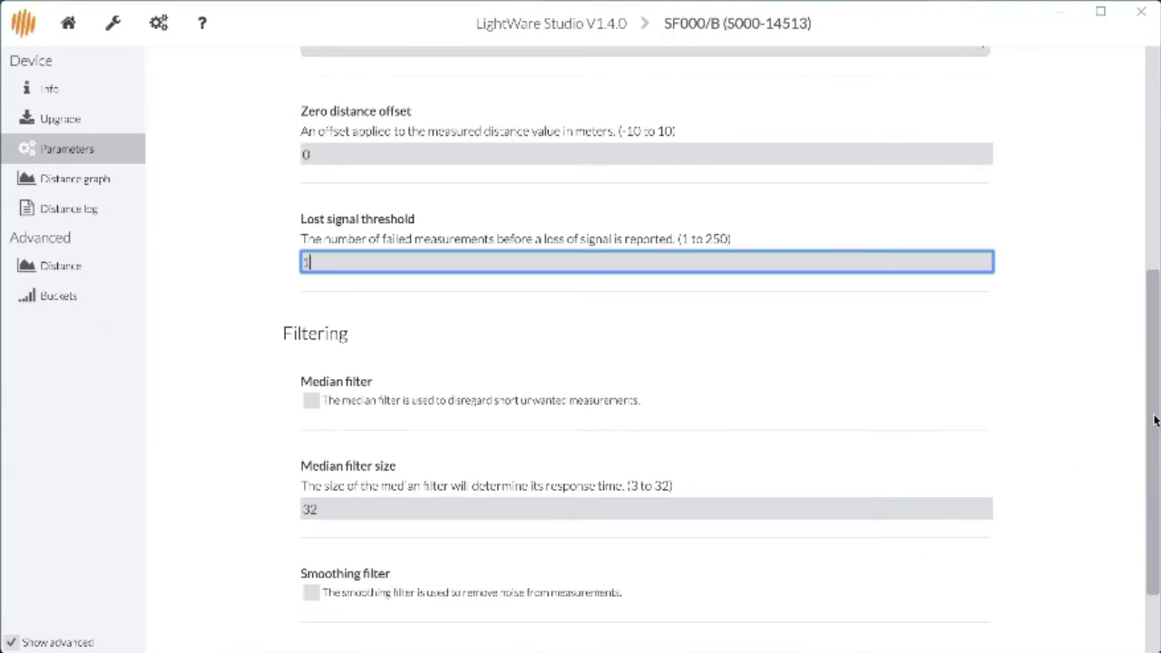
left_click_drag(1155, 419, 1002, 399)
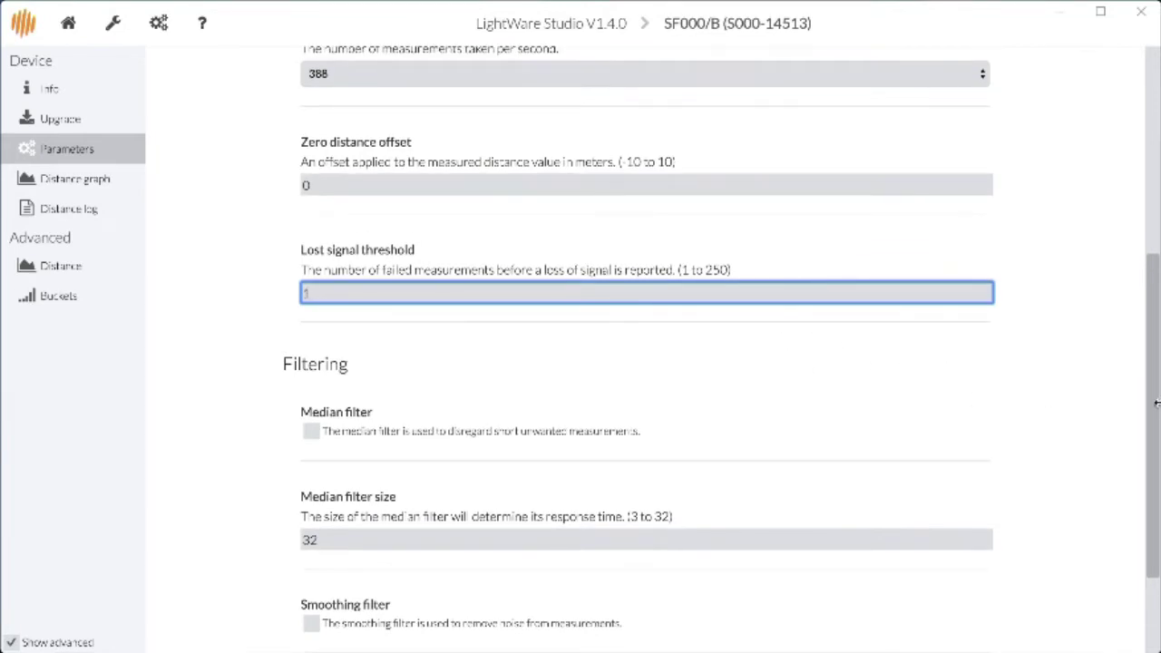
- Tick Median filter, confirm the change, and leave Median filter size at 32
scroll(1151, 420, "down", 1)
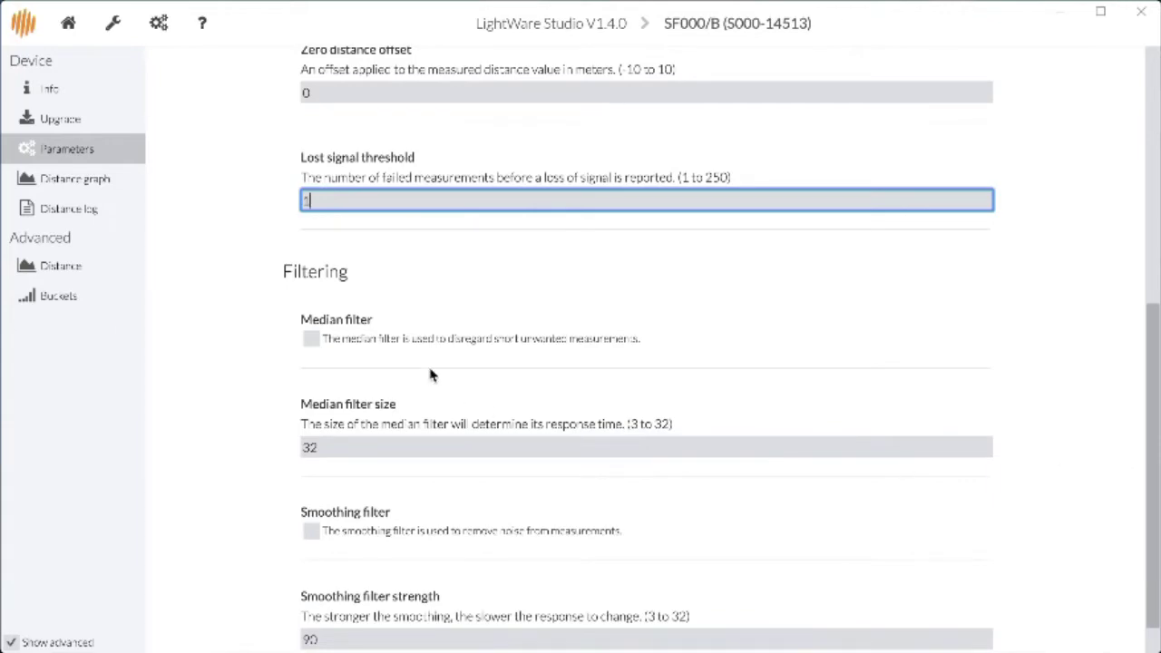
left_click(310, 341)
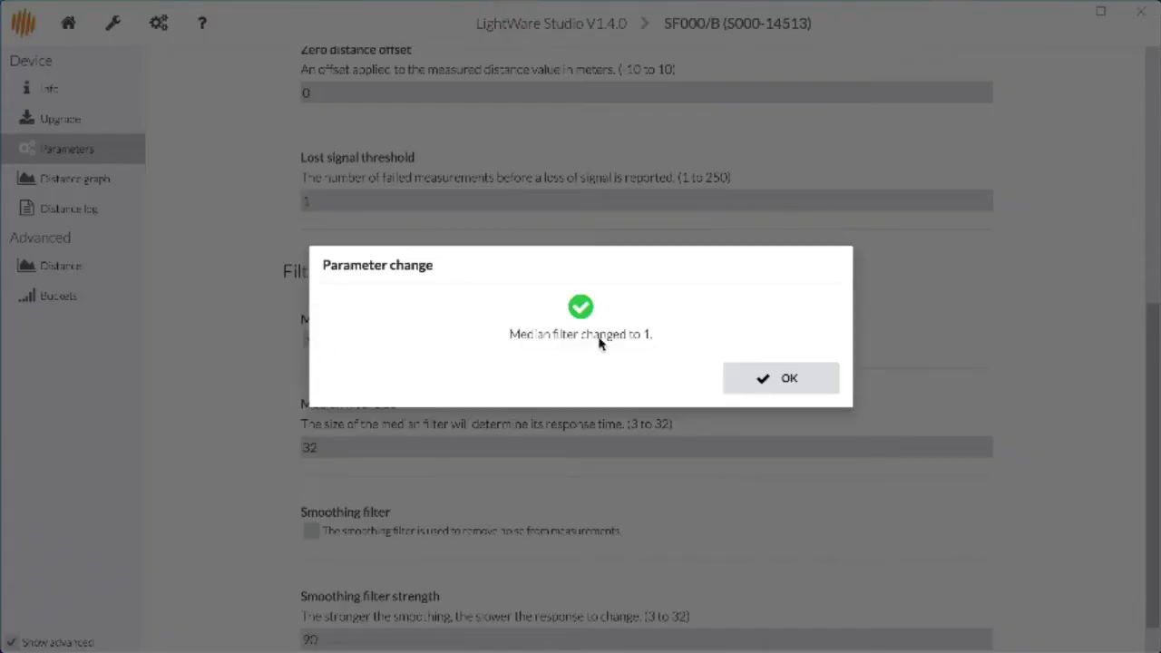
left_click(768, 377)
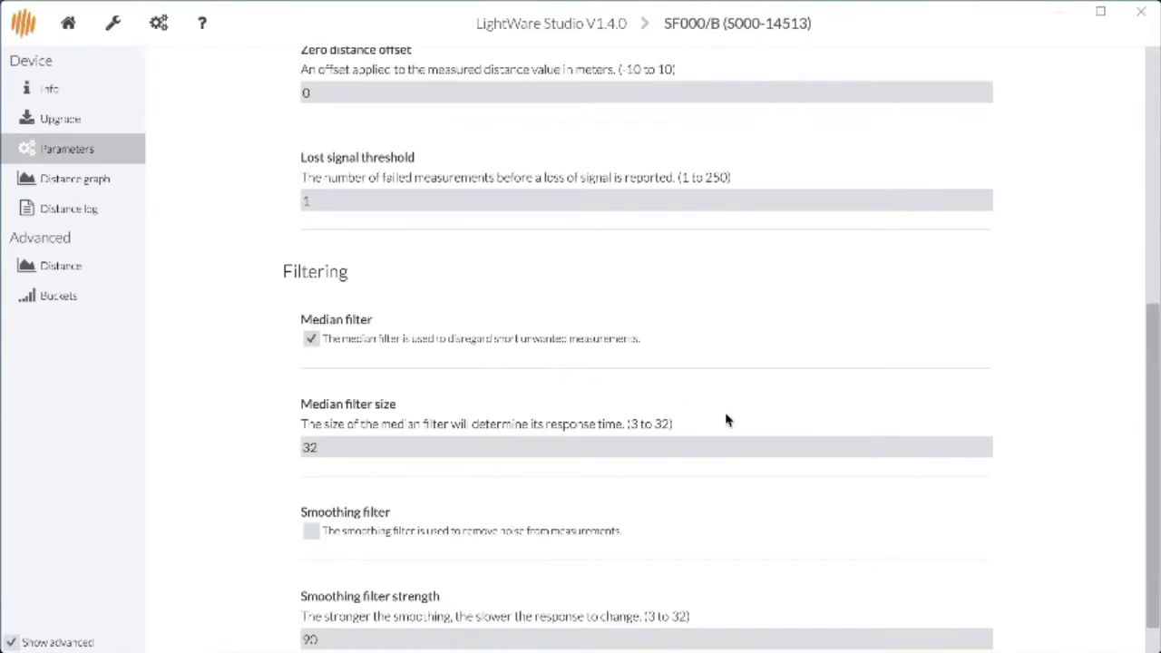
left_click_drag(1154, 461, 1154, 486)
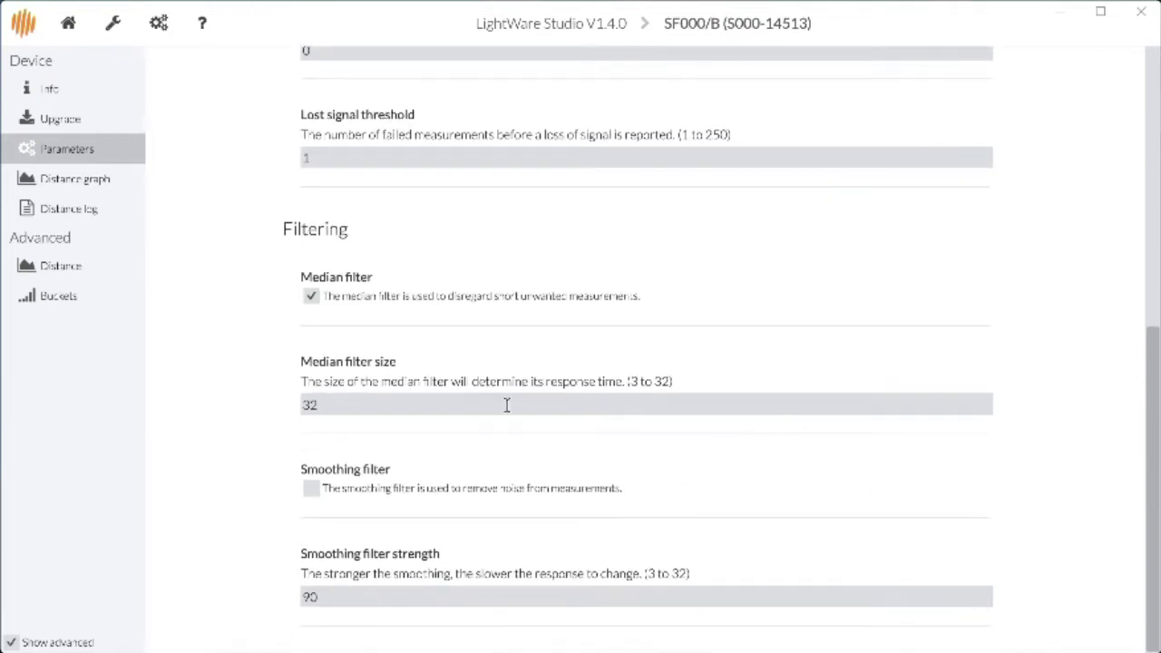
left_click_drag(396, 405, 266, 413)
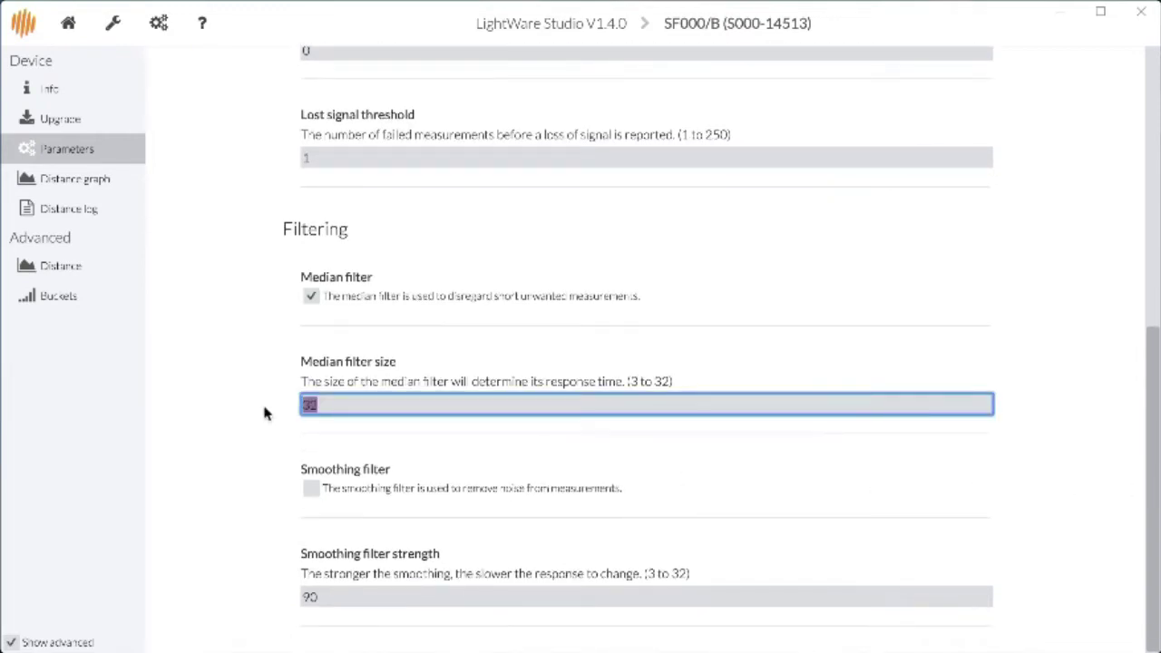
left_click(485, 465)
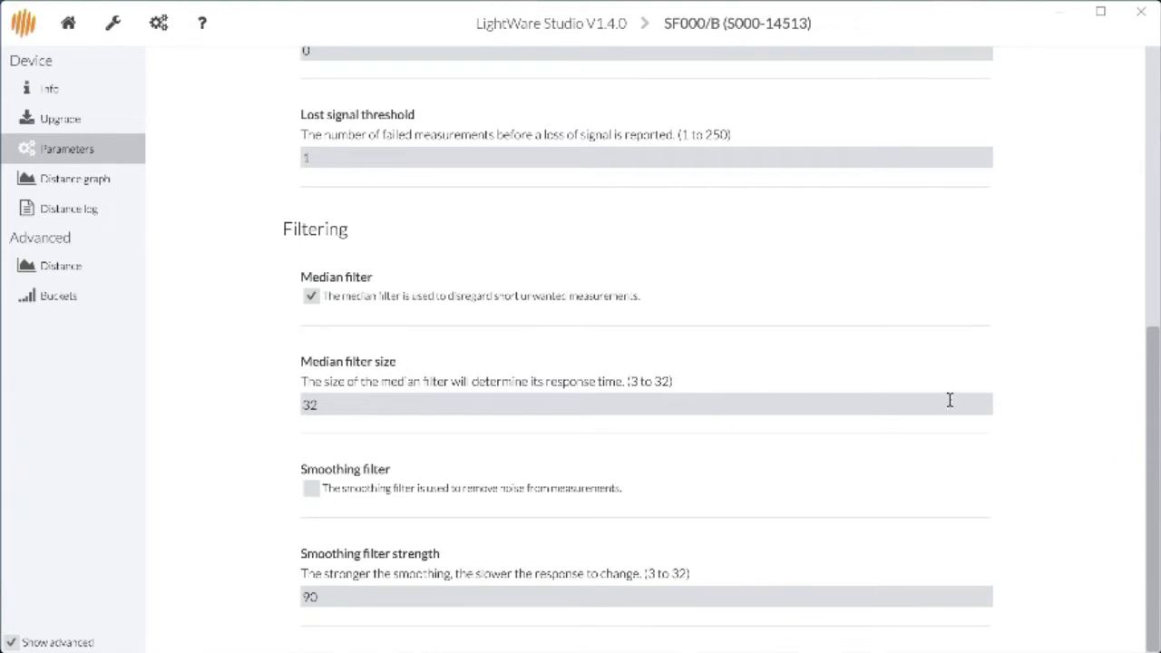
- Show the Distance graph and toggle the last distance series on the plot
left_click(69, 181)
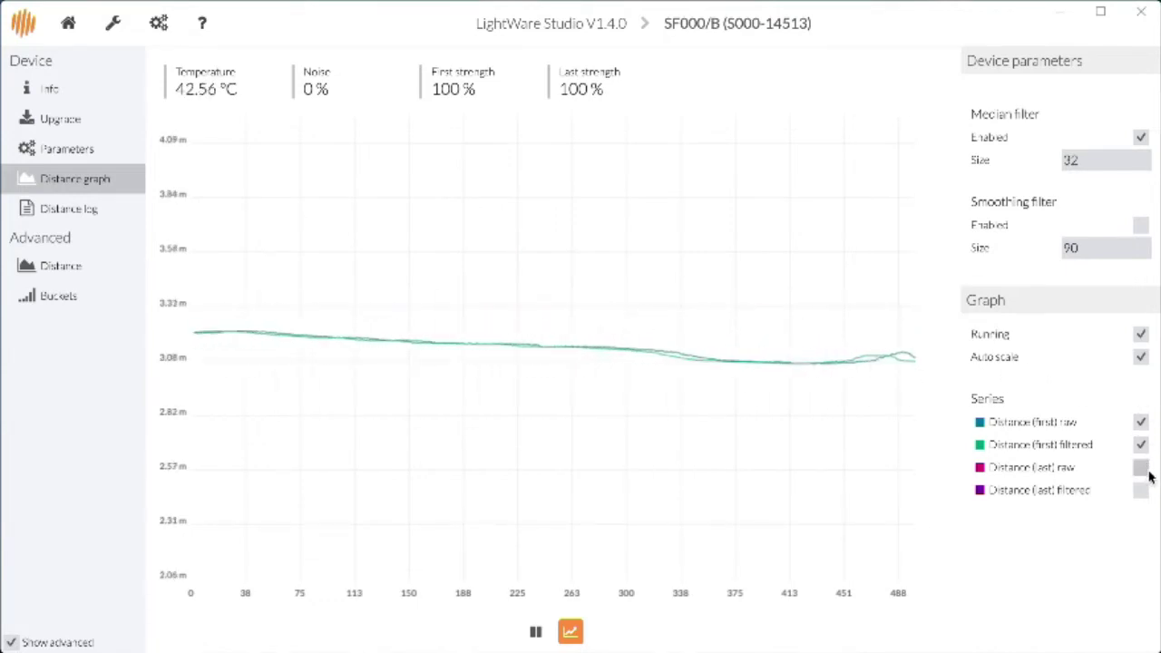
left_click(1140, 469)
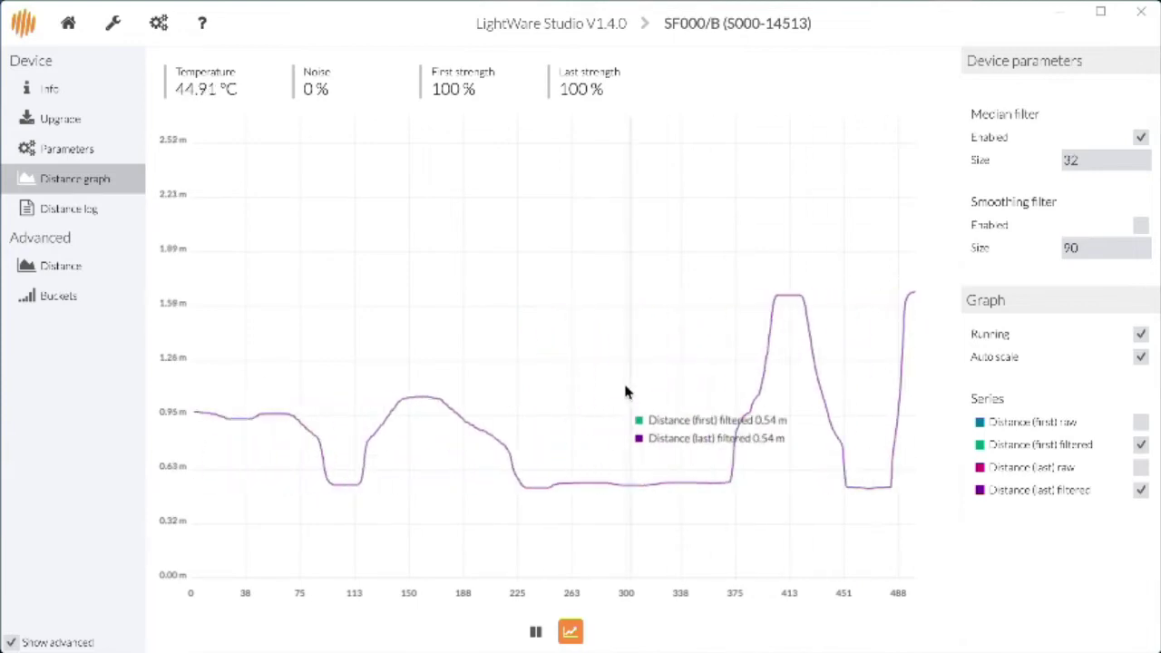
- Save the Distance log to Downloads as 'distance log.txt'
left_click(27, 217)
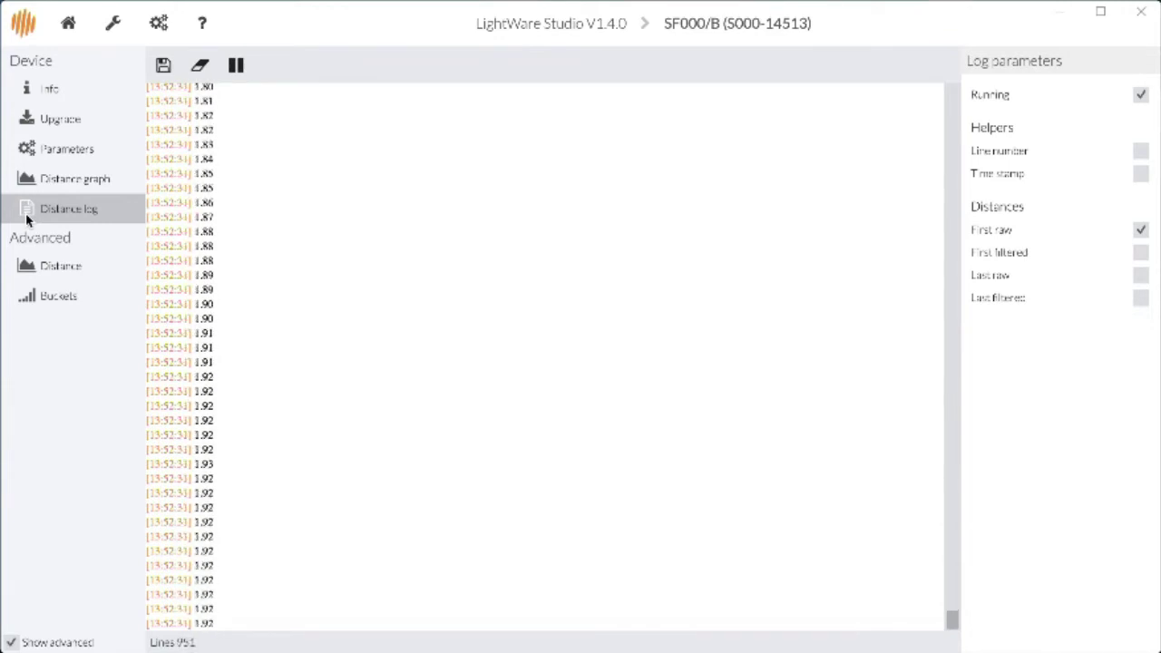
left_click(166, 66)
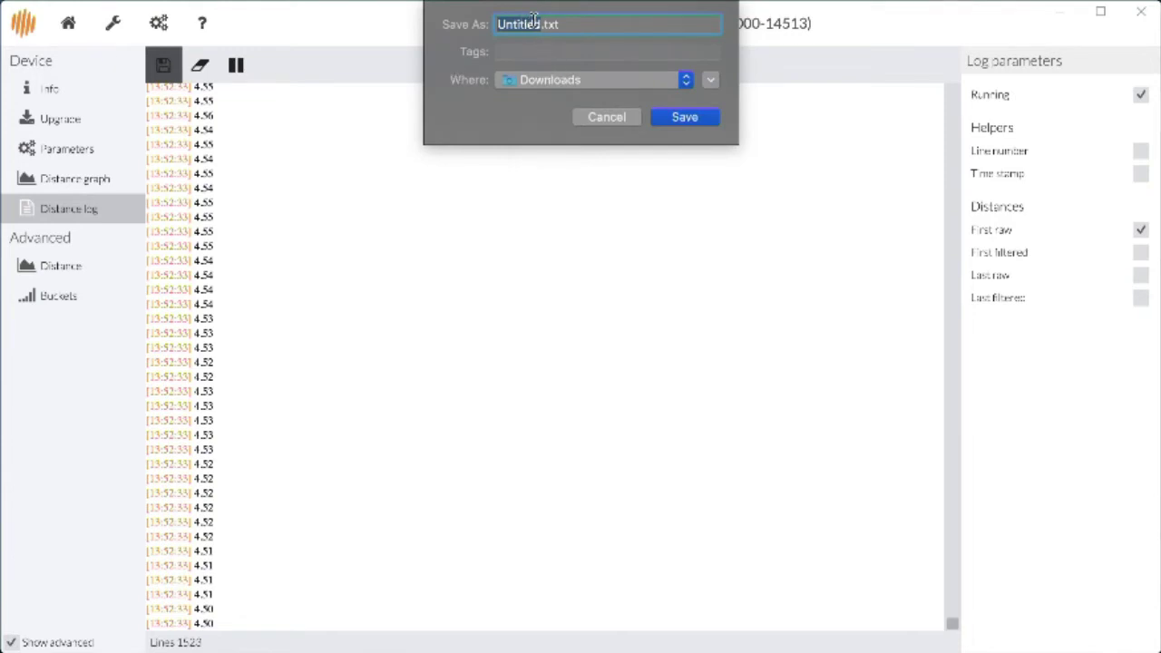
key("BackSpace")
type("distan")
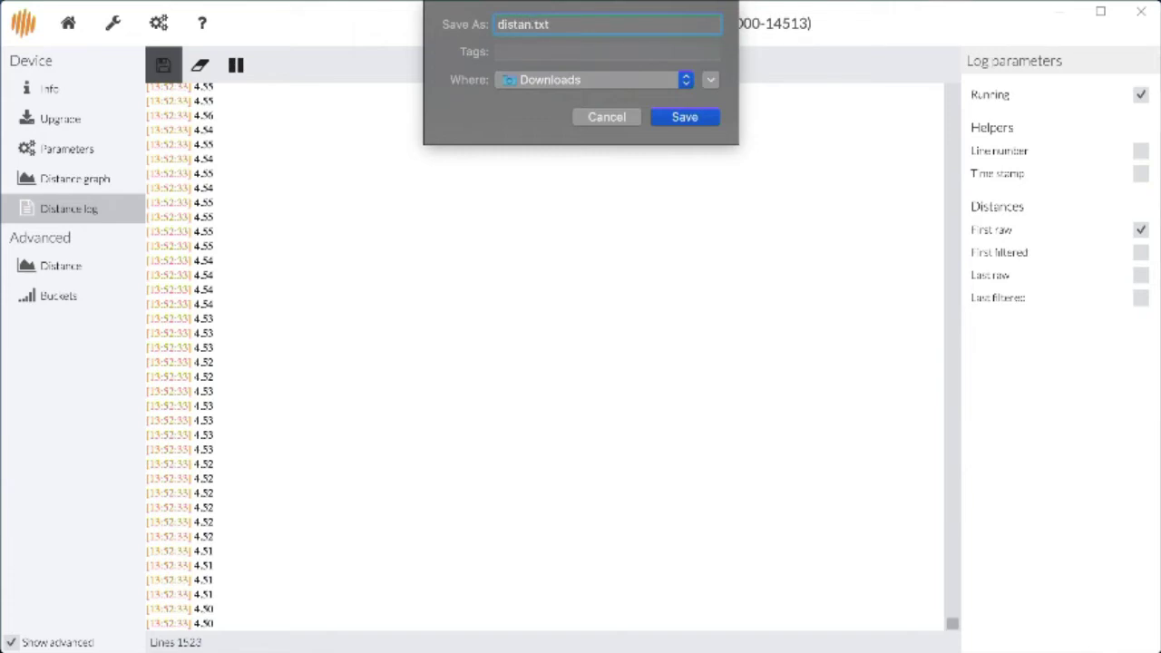
type("ce log. 1")
left_click(671, 121)
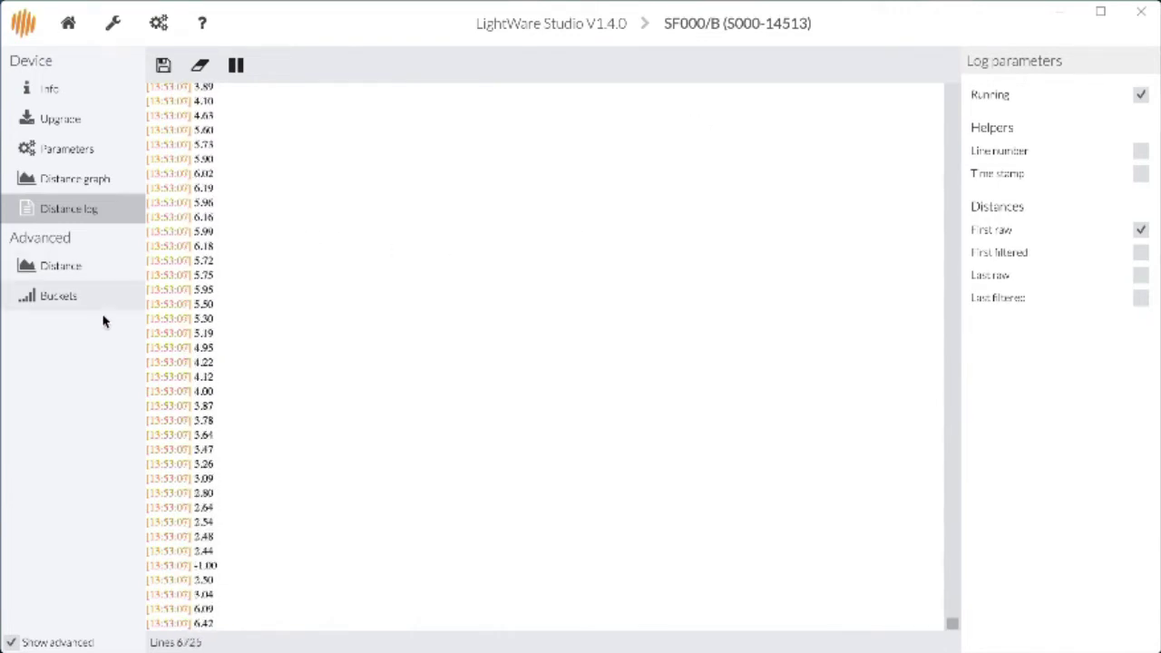
- View the Buckets chart, then the Upgrade page offering firmware 1.1.0 (release)
left_click(58, 295)
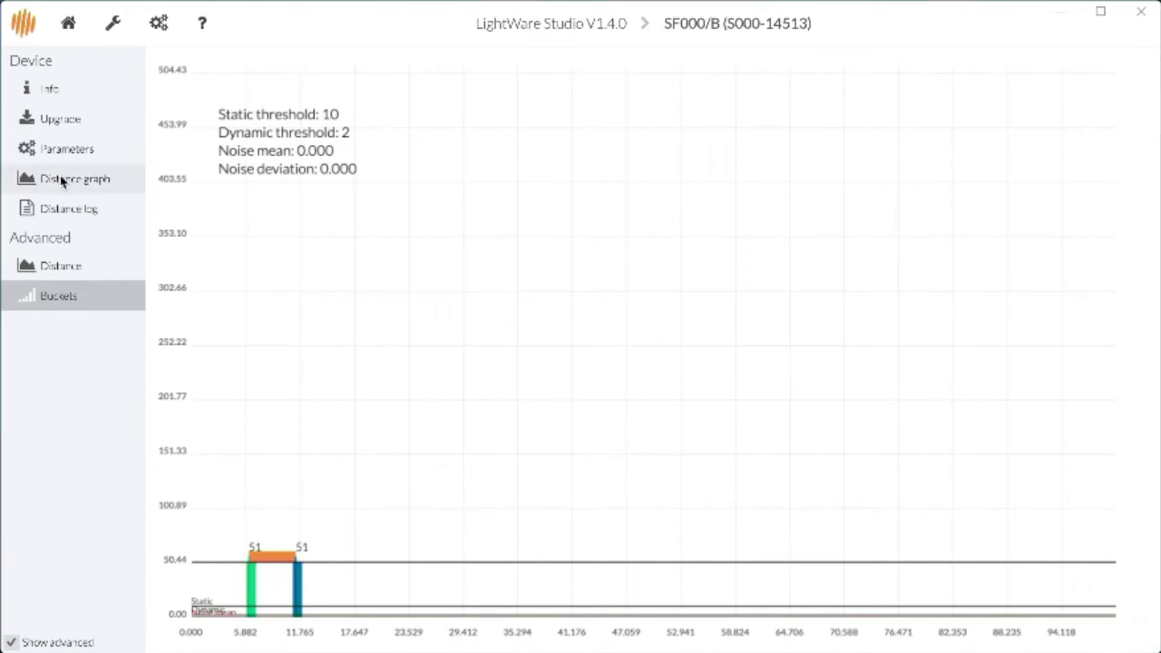
left_click(86, 126)
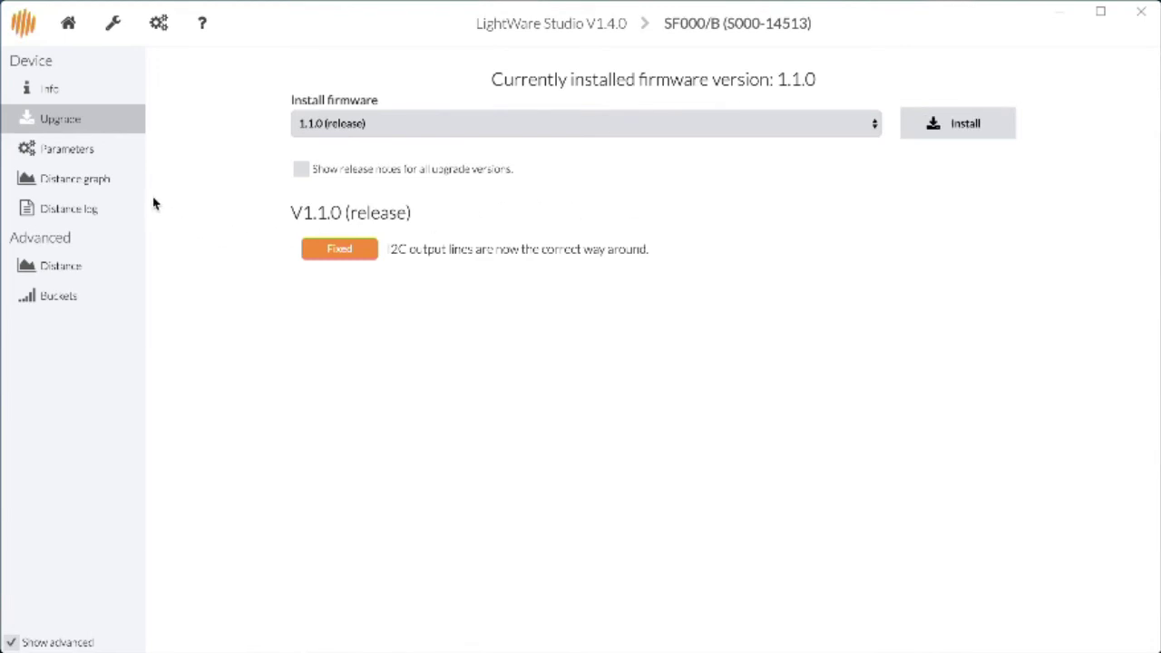
- Go back to the Info page showing hardware SF000R3, firmware 1.1.0, baudrate 115200
left_click(98, 88)
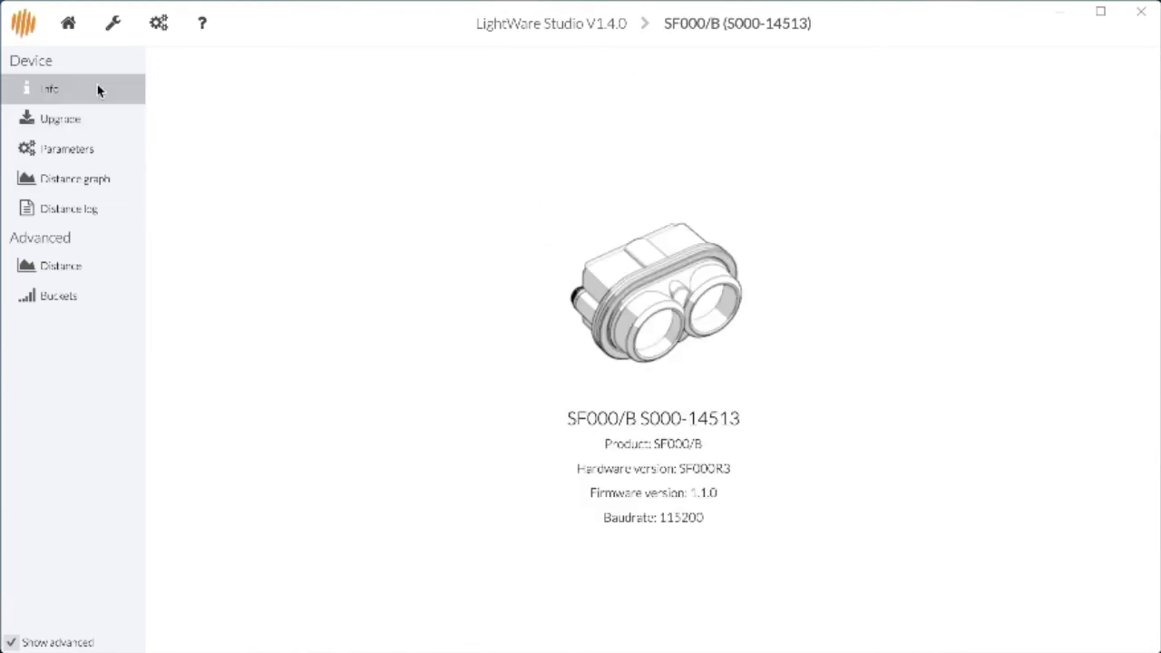